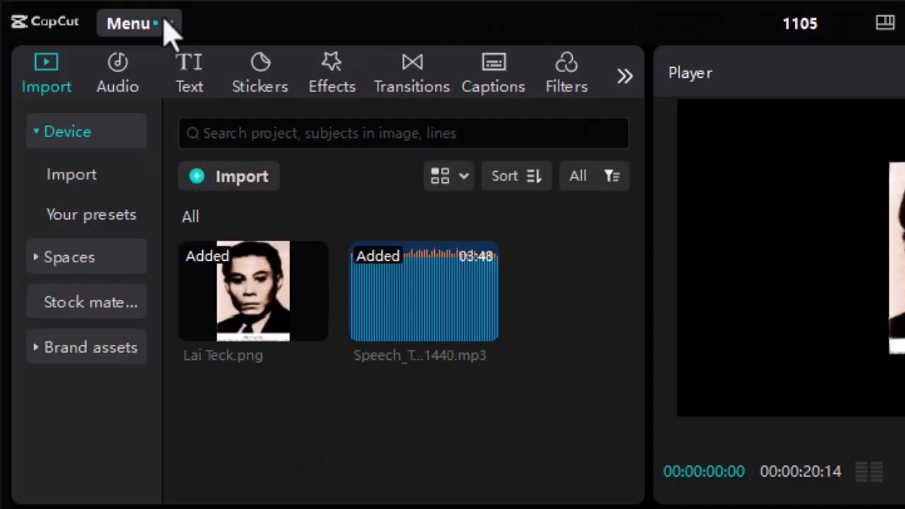
Step: Open CapCut's Version update dialog showing 4.6.0 installed and 5.3.0 Beta available
click(168, 25)
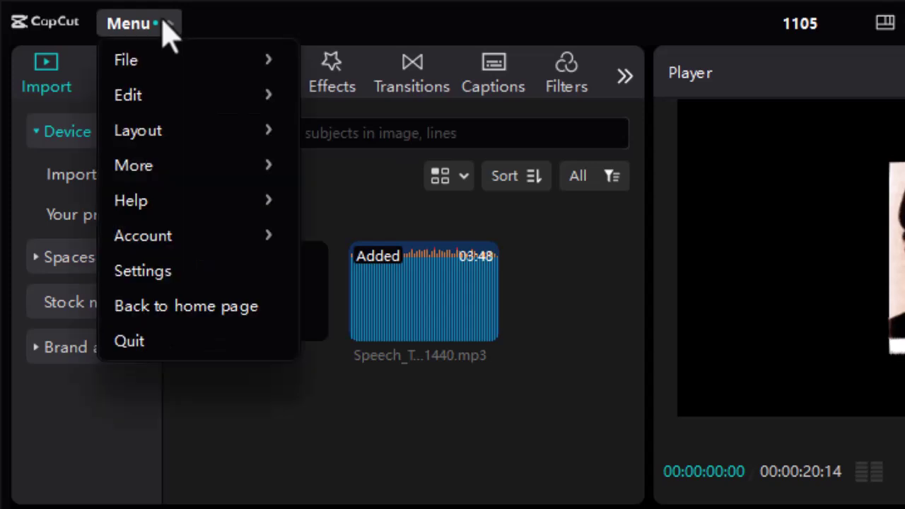
mouse_move(176, 177)
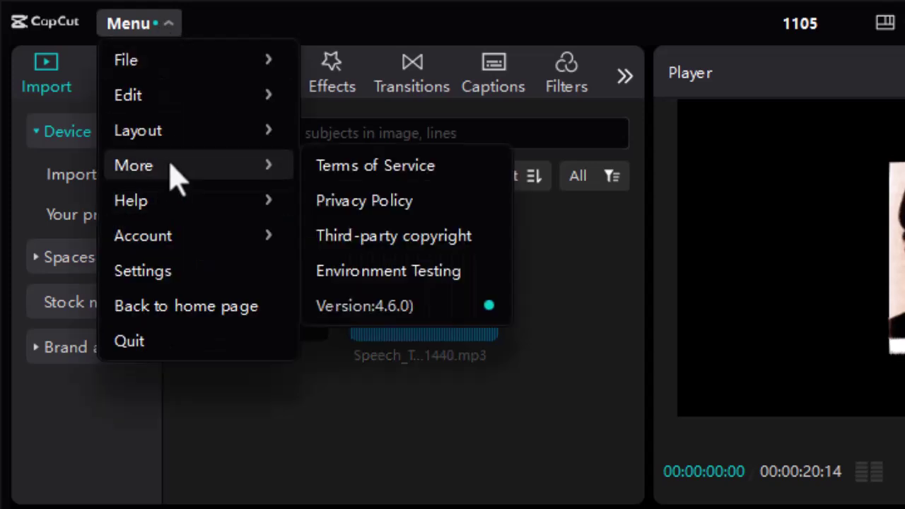
click(381, 322)
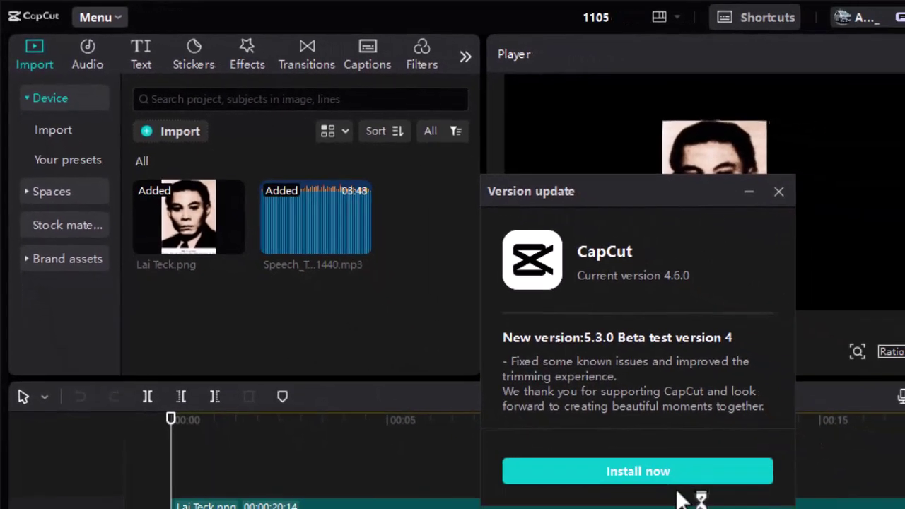
Step: Search Windows for 'update' and open the Check for updates settings page
click(71, 495)
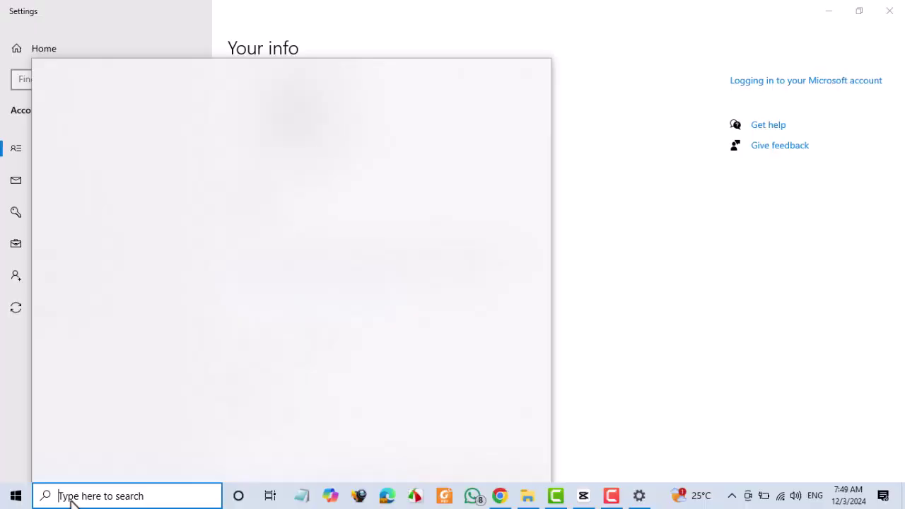
text(update)
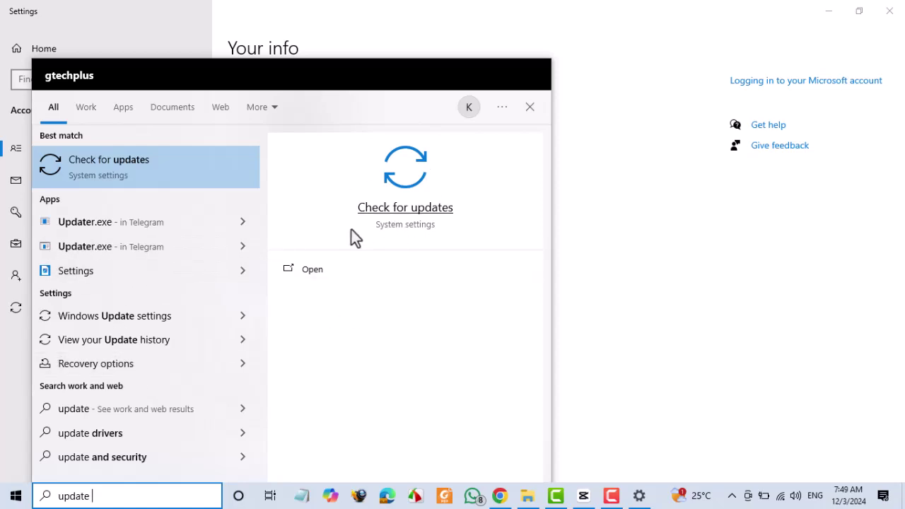
click(394, 209)
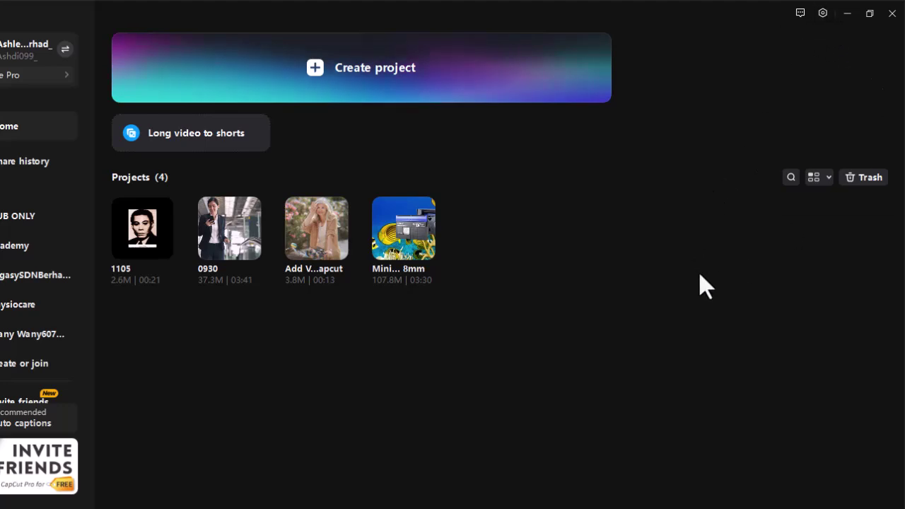
Step: Clear CapCut's 1.17GB cache from the Draft settings and confirm the deletion
click(822, 14)
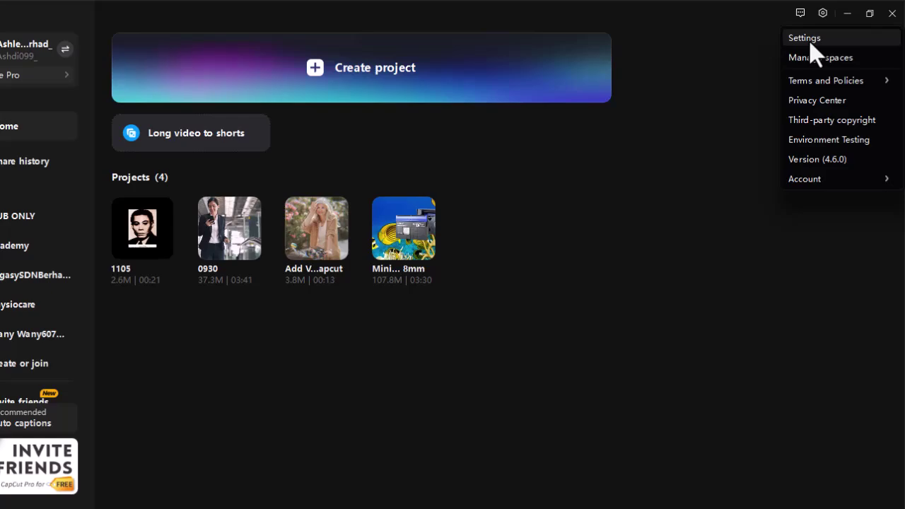
click(811, 41)
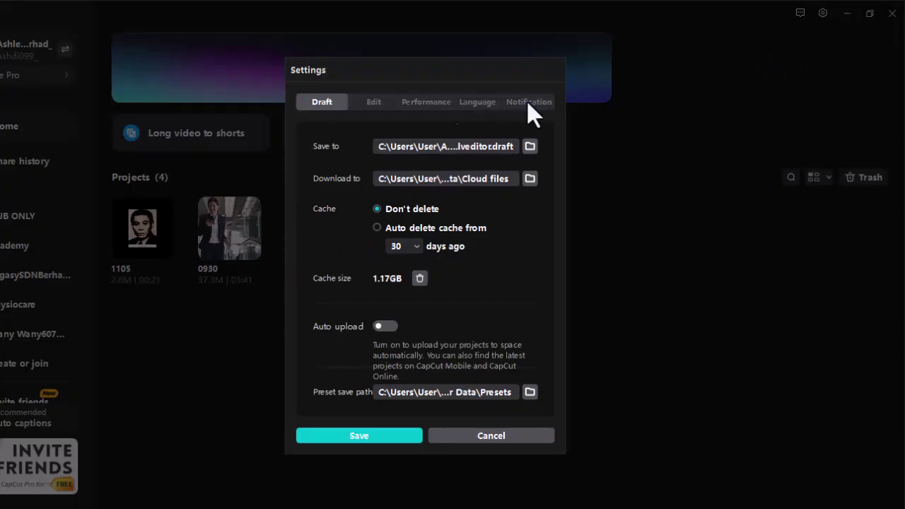
click(419, 278)
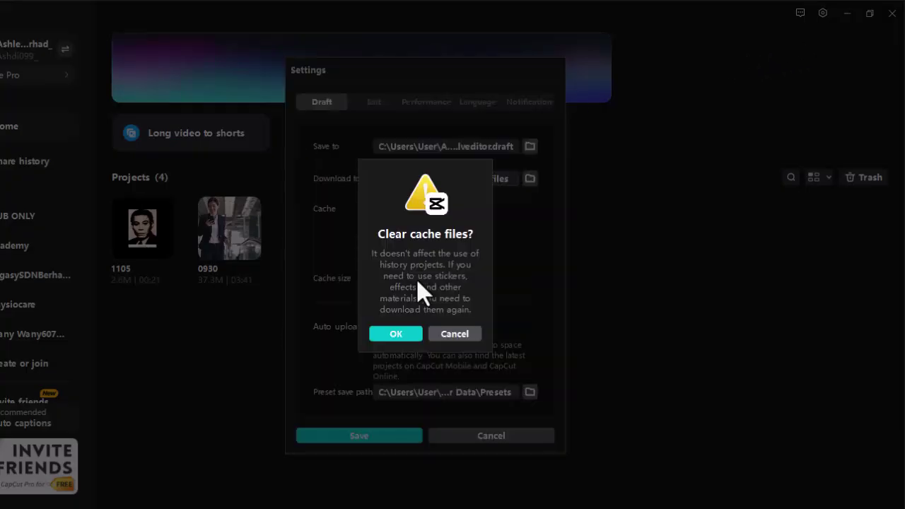
click(395, 335)
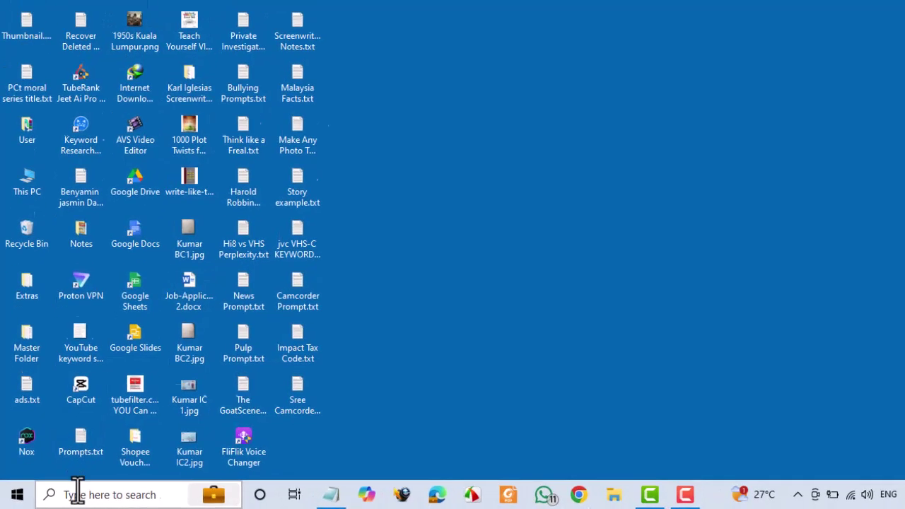
Step: Search Windows for 'Graphics settings' and open that Settings page
click(39, 494)
text(Graphics sett)
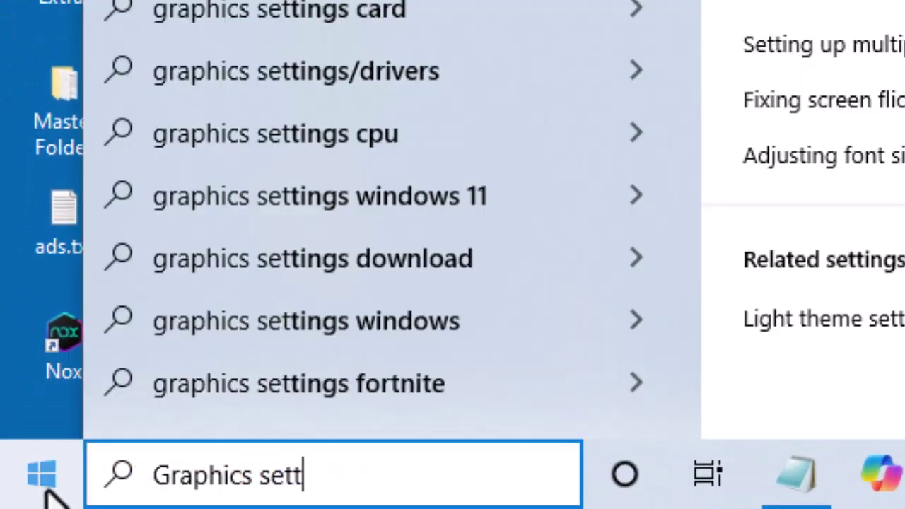
text(ings)
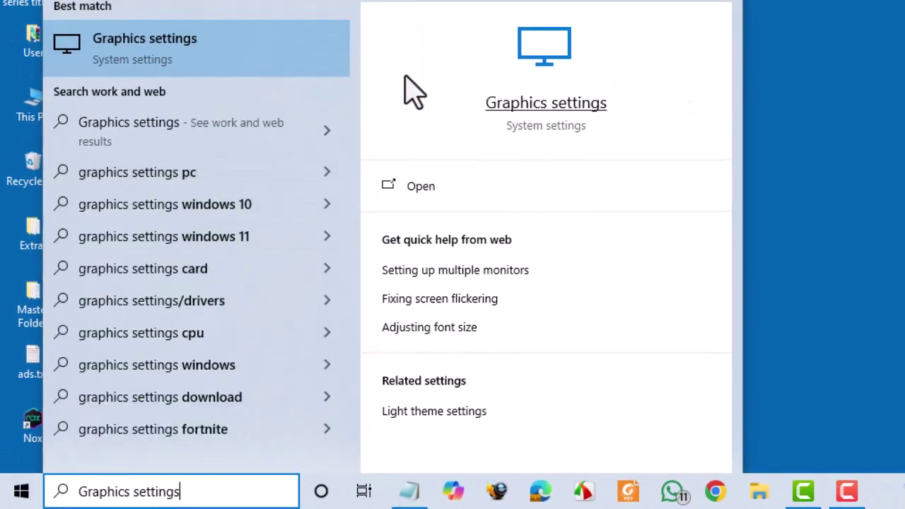
click(521, 101)
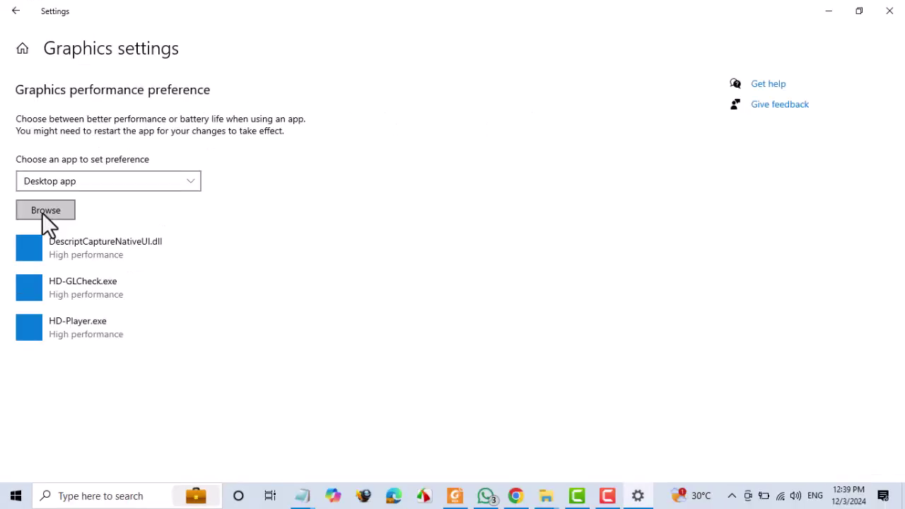
Step: Browse for an app, navigating Local Disk (C:) to Users > User > AppData
click(42, 210)
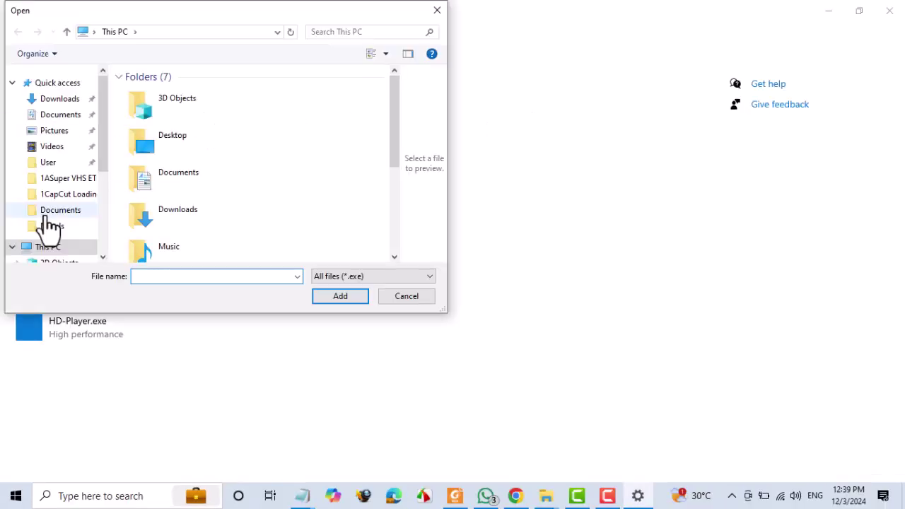
scroll(84, 212, down, 1)
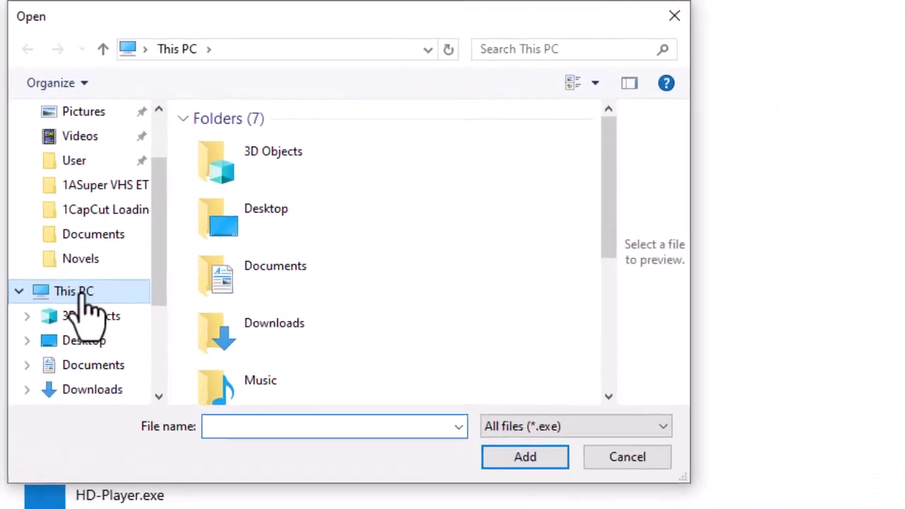
scroll(102, 389, down, 2)
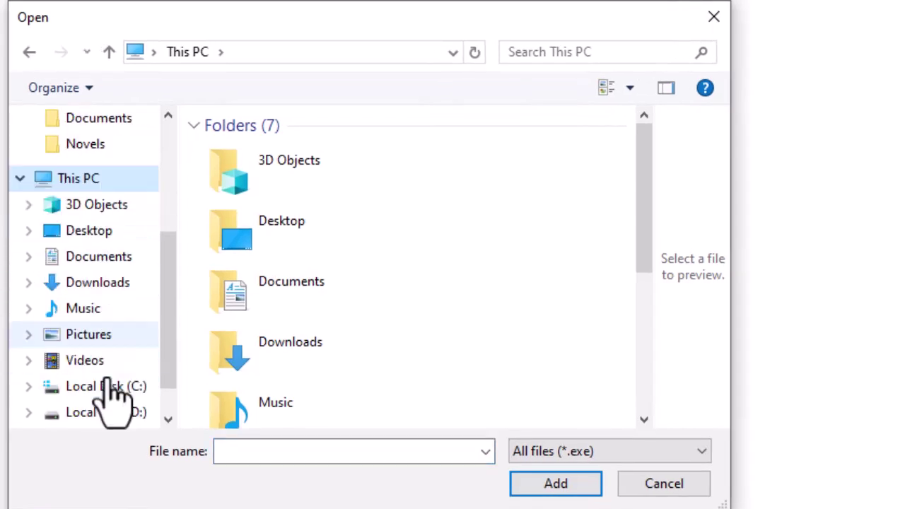
scroll(113, 396, down, 1)
click(97, 367)
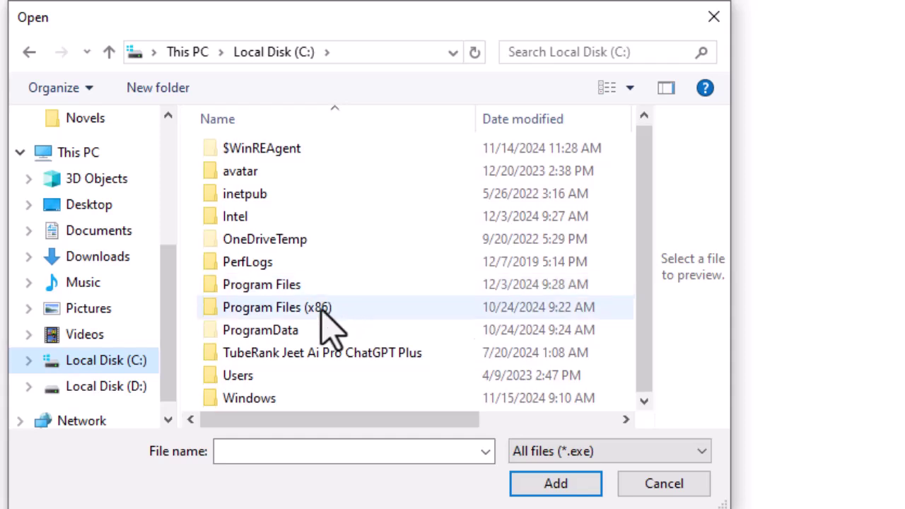
double_click(227, 378)
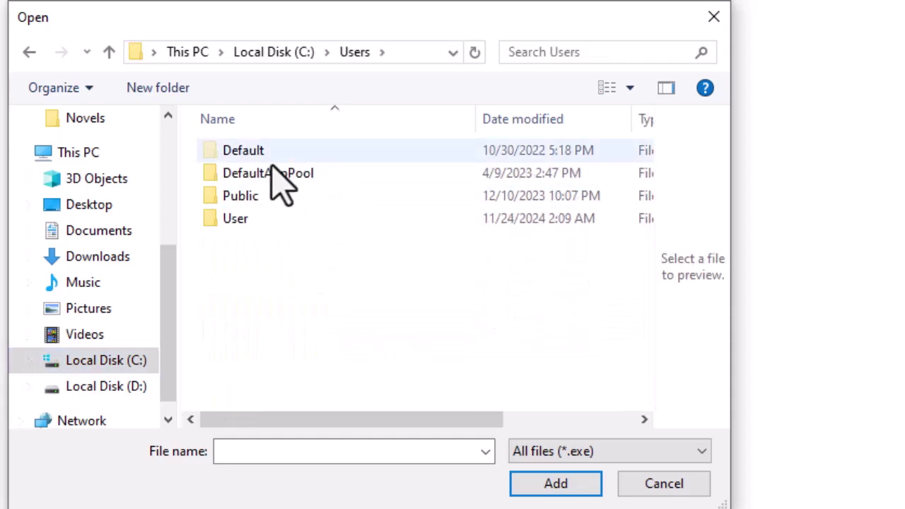
double_click(226, 219)
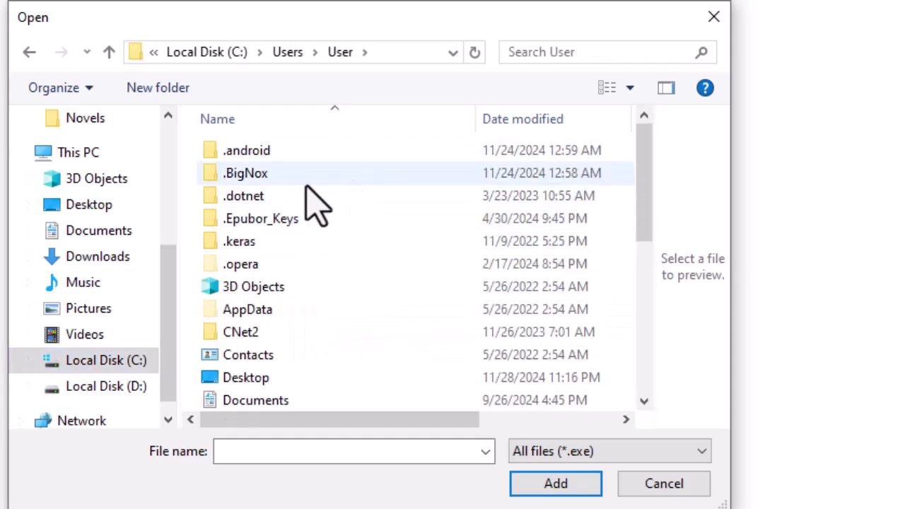
click(274, 316)
double_click(273, 316)
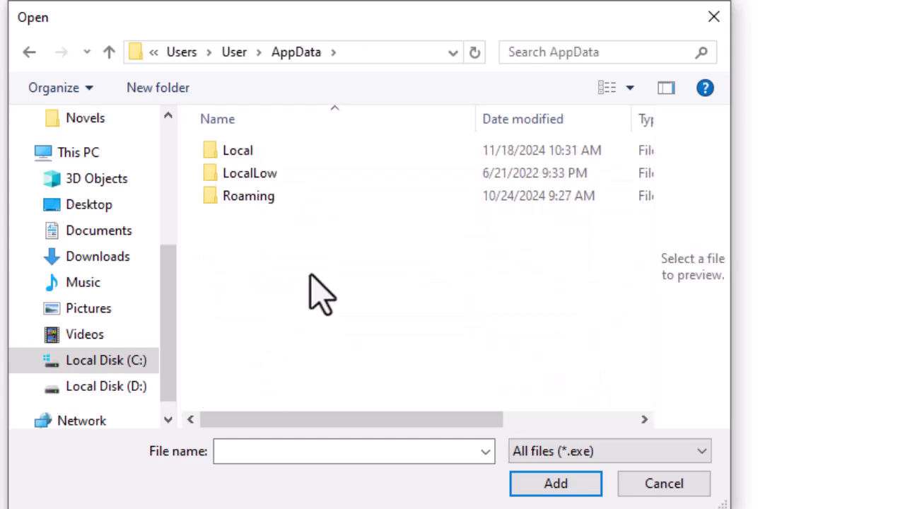
Step: Open Local > CapCut > Apps and add CapCut.exe to the graphics list
double_click(229, 152)
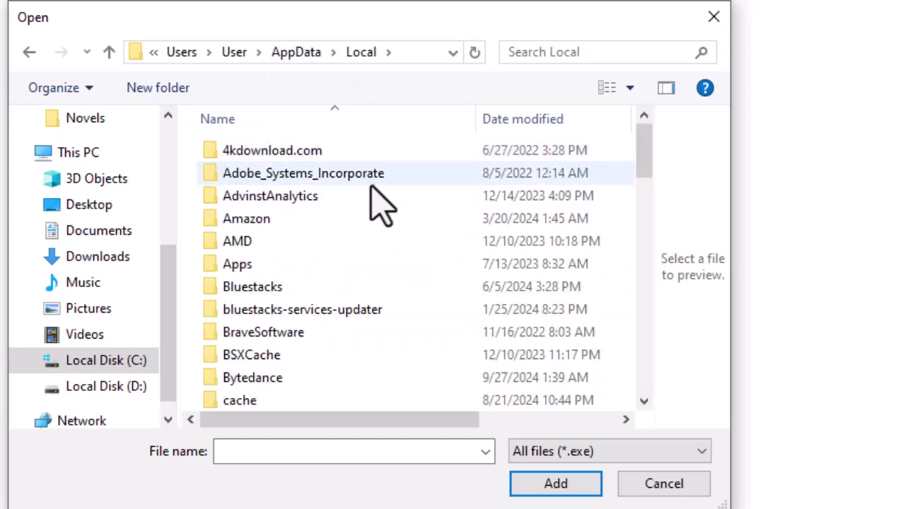
scroll(424, 212, down, 2)
double_click(246, 311)
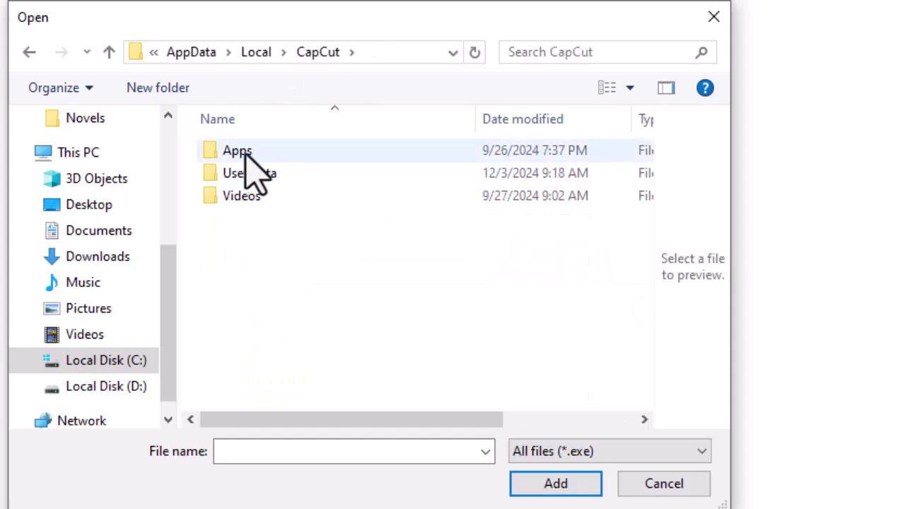
double_click(246, 161)
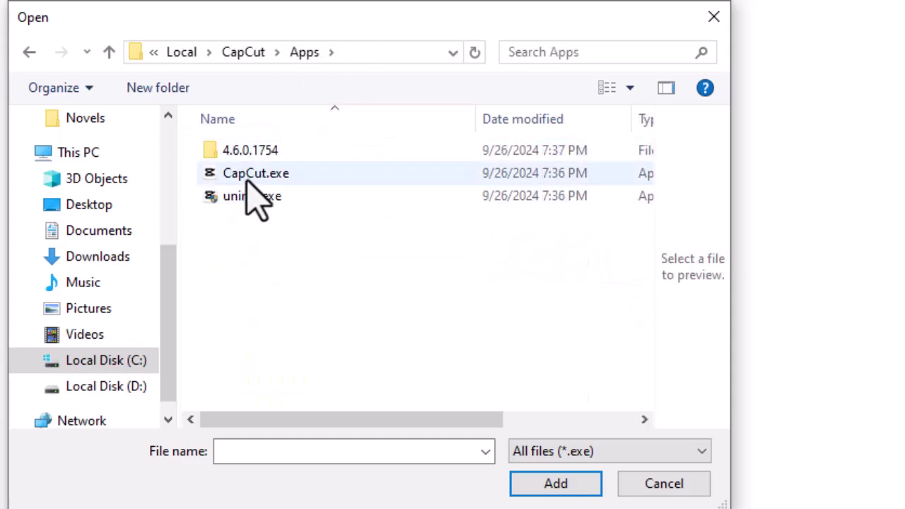
click(247, 181)
click(555, 488)
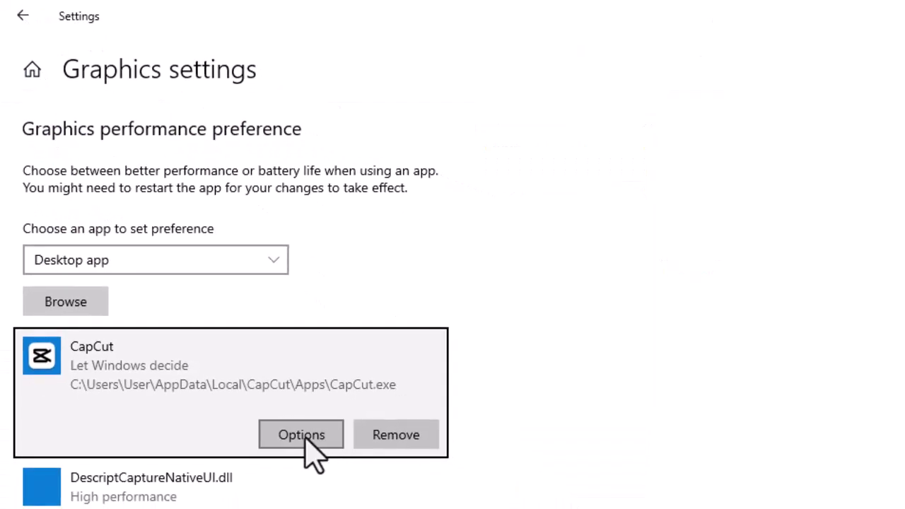
Step: Set CapCut's graphics preference to High performance and save it
click(306, 436)
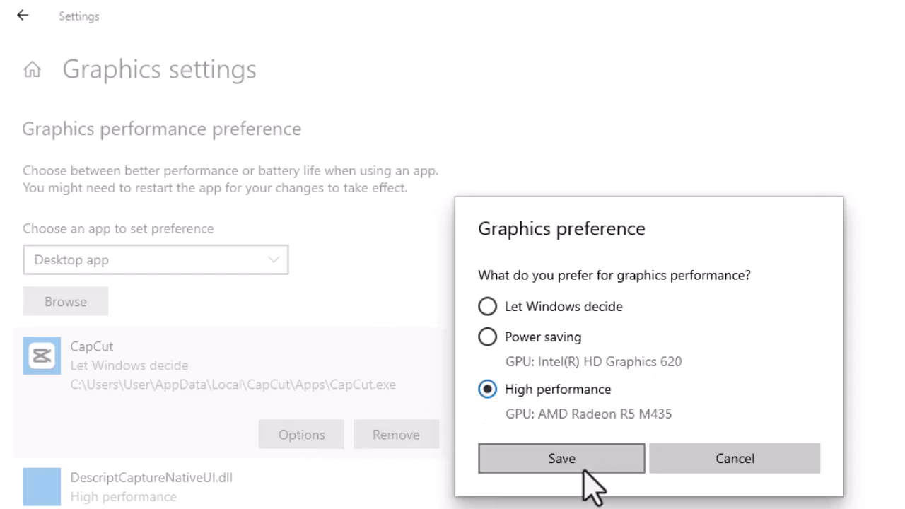
click(561, 458)
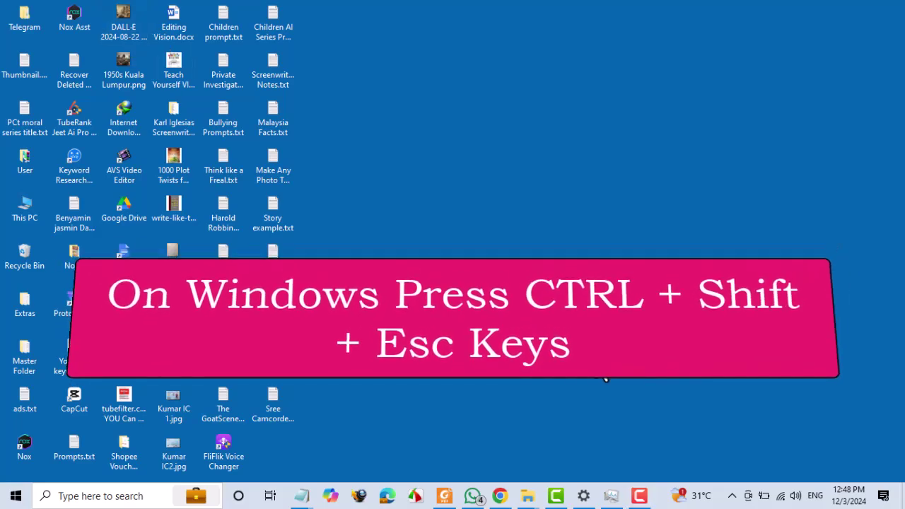
Step: End the Microsoft Edge and MultiPlayerManager.exe tasks in Task Manager
key(ctrl+shift+Escape)
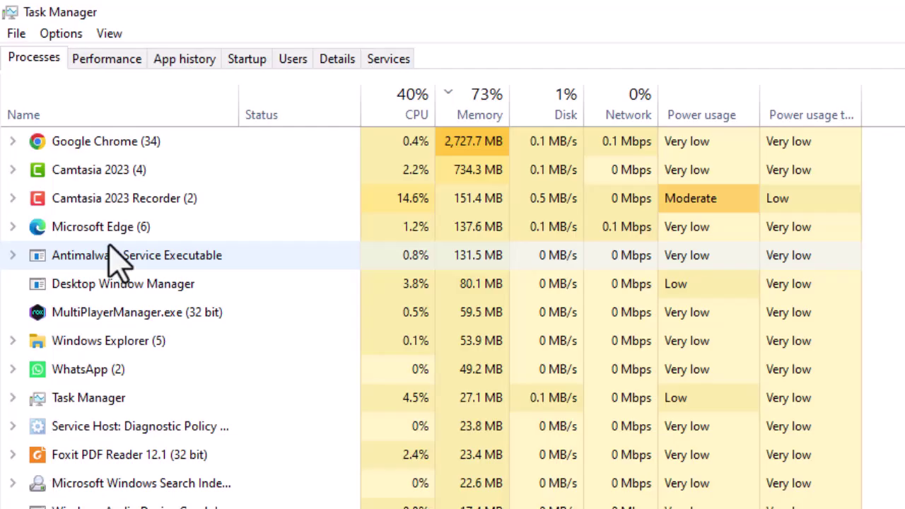
click(103, 234)
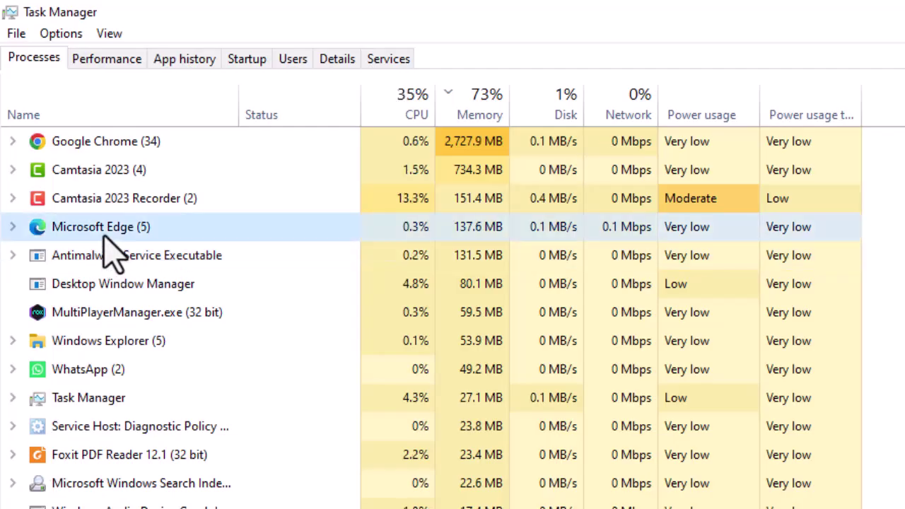
right_click(120, 240)
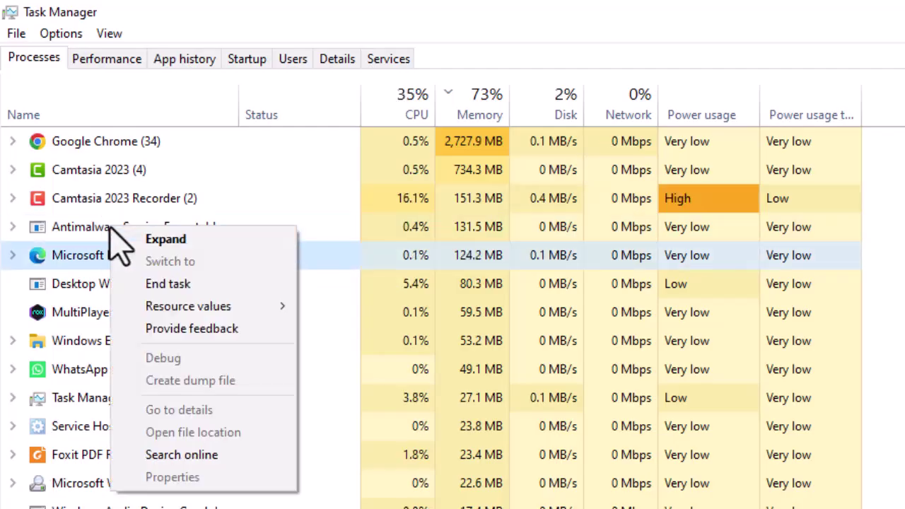
click(169, 283)
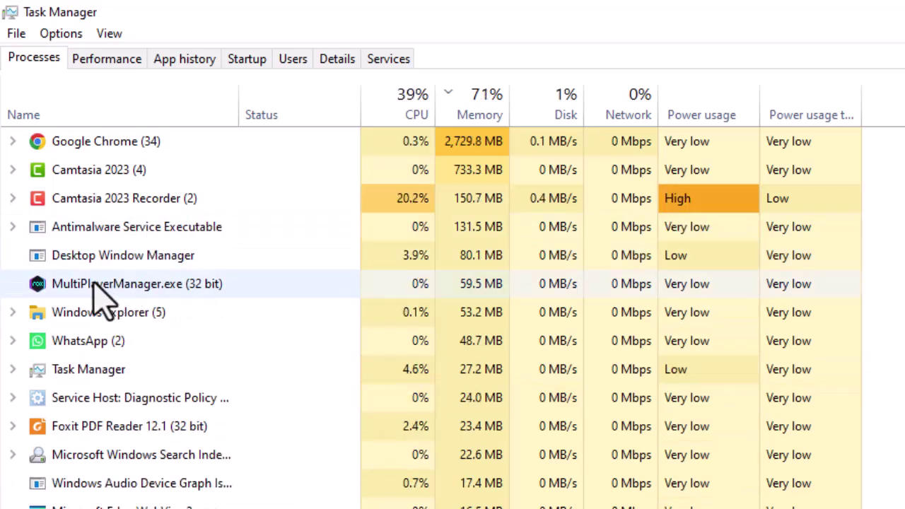
right_click(97, 283)
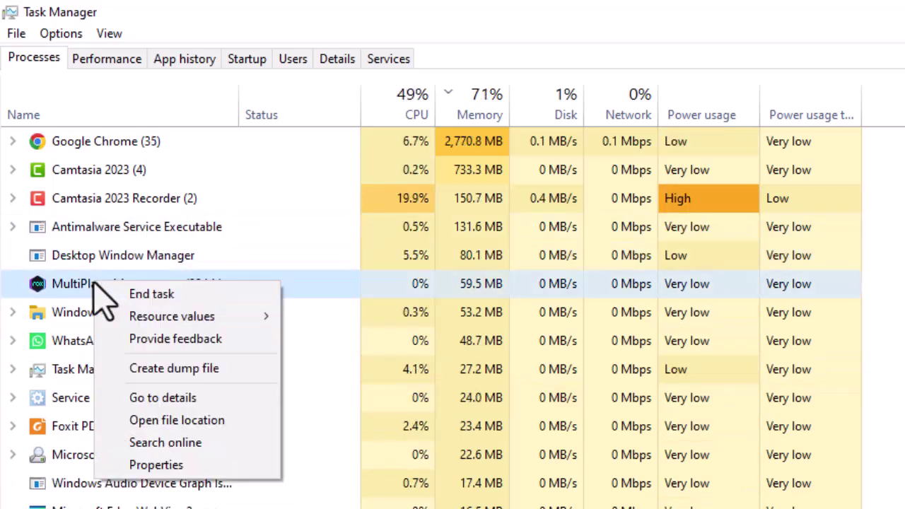
click(165, 293)
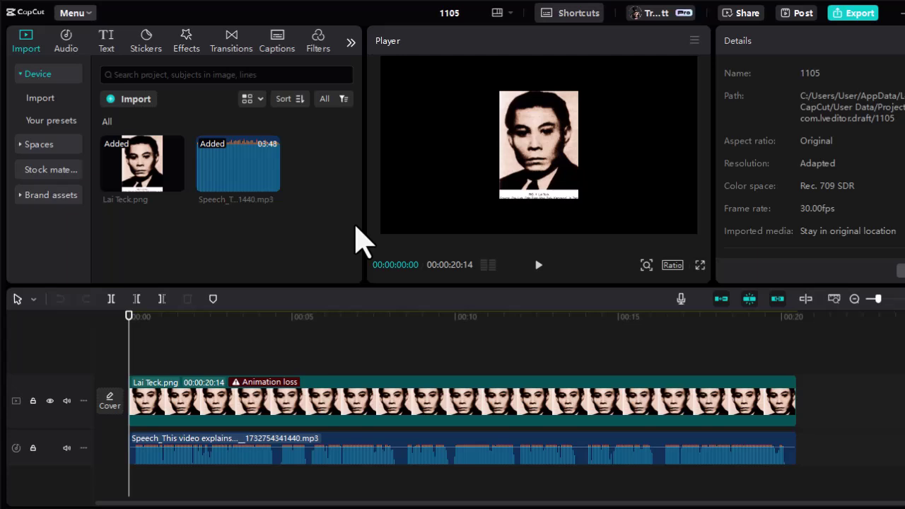
Step: Enable proxy editing and hardware acceleration in CapCut's Performance settings and save
click(92, 20)
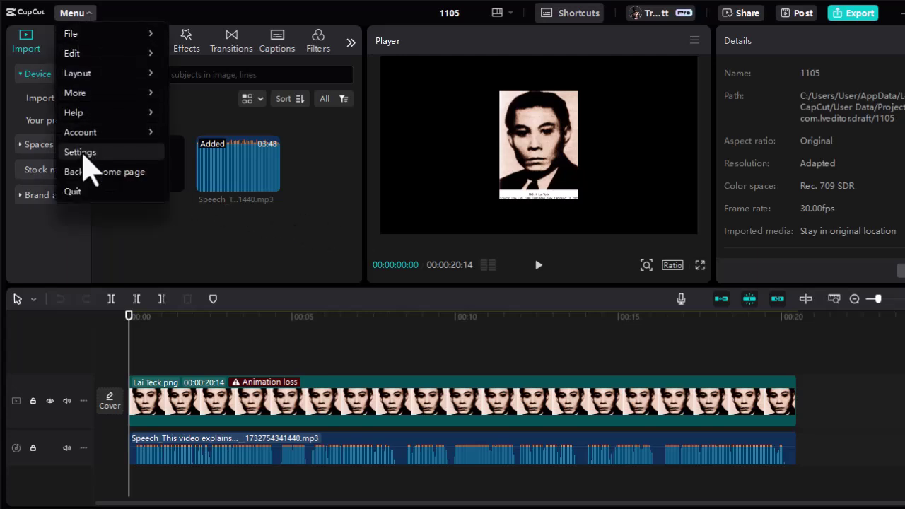
click(81, 152)
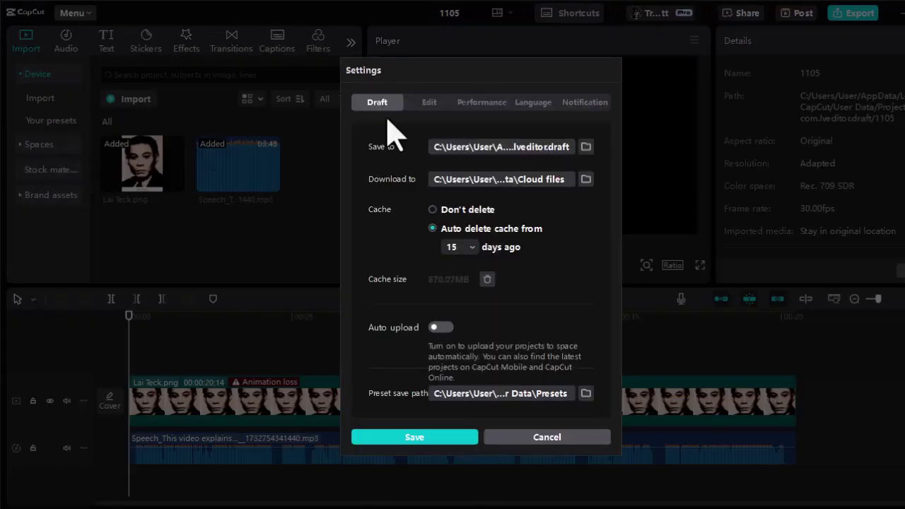
click(482, 103)
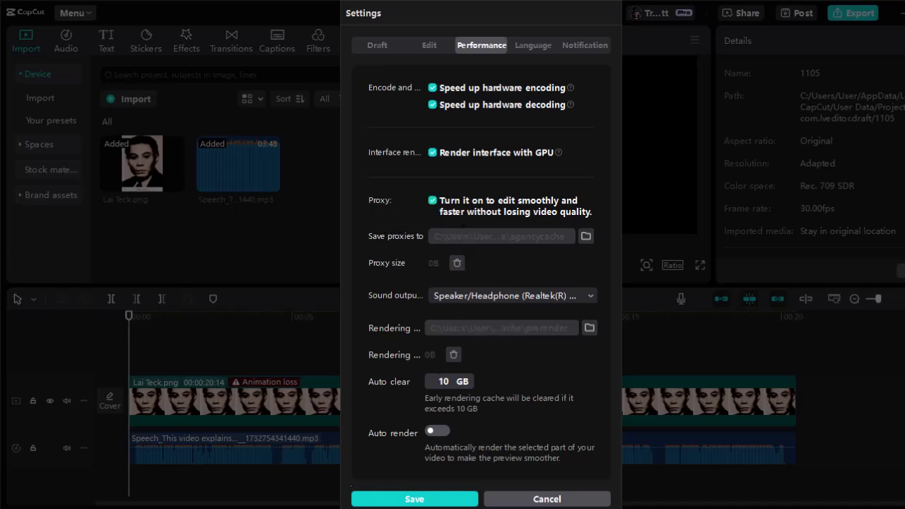
click(407, 502)
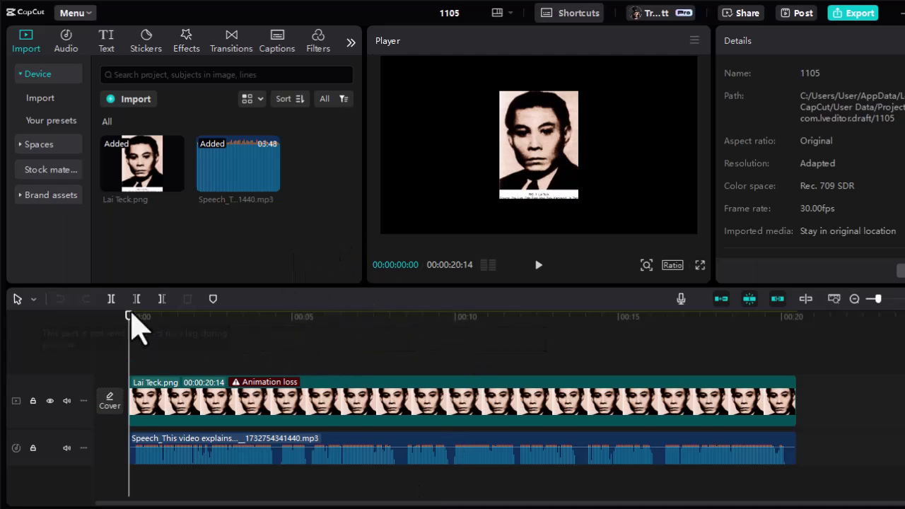
Step: Scrub through the video's opening seconds, then open the Video effects library
drag(130, 326, 205, 364)
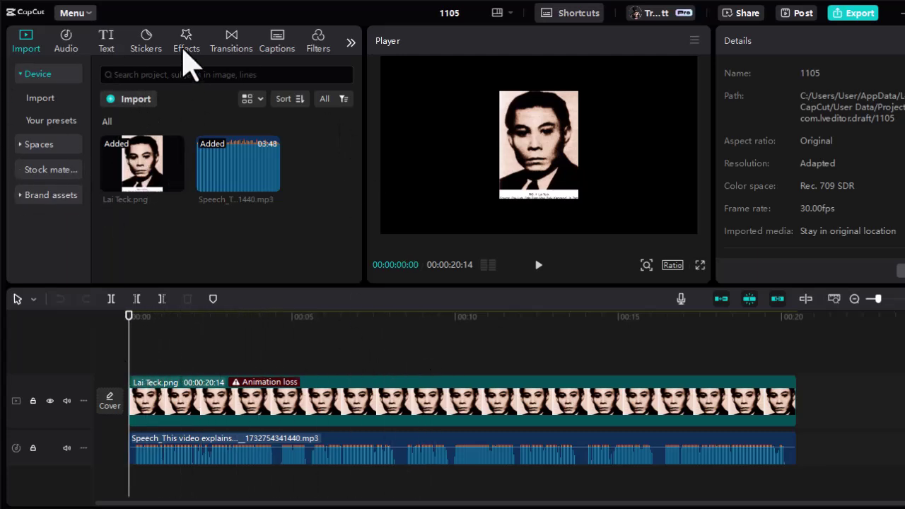
click(186, 57)
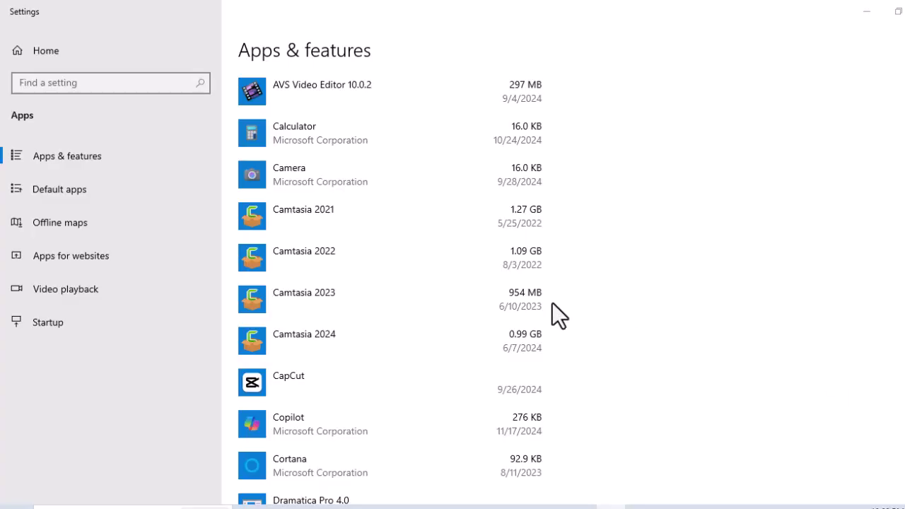
Step: Expand CapCut's Apps & features entry to reveal Modify and Uninstall
click(348, 389)
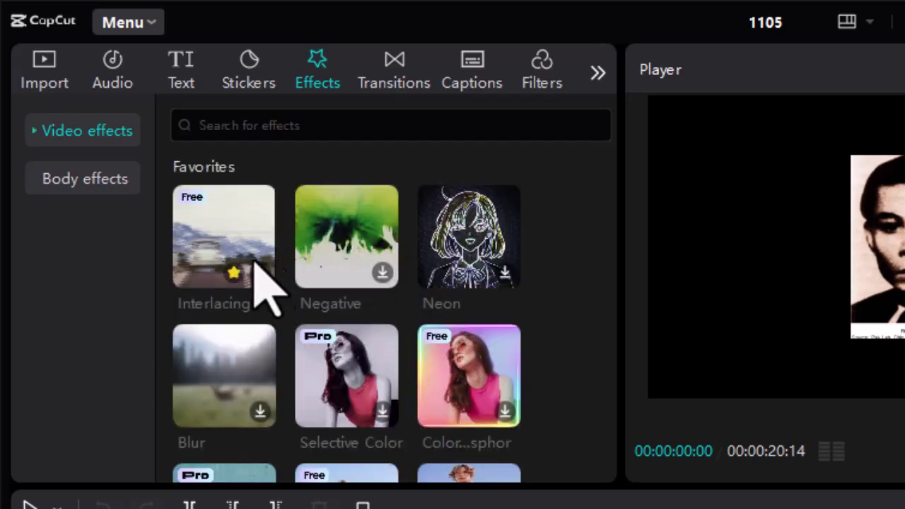
scroll(445, 353, down, 5)
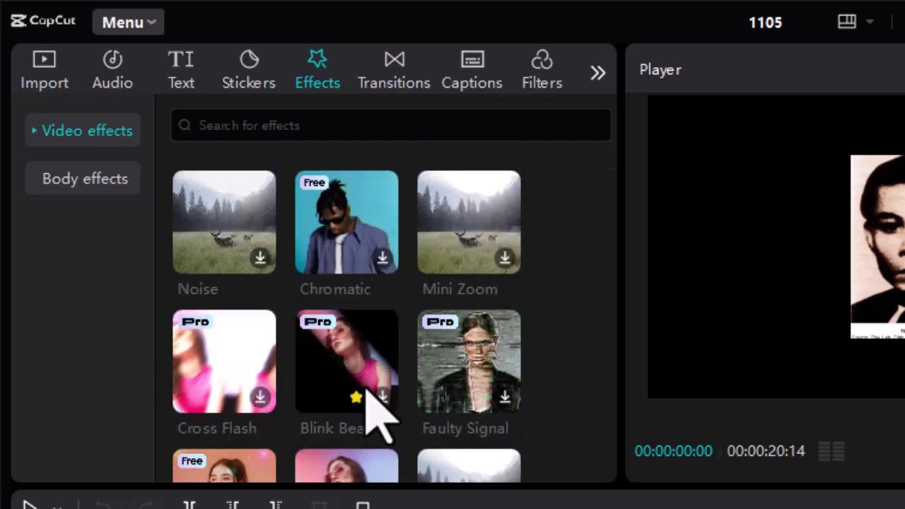
scroll(403, 409, down, 2)
scroll(388, 417, down, 2)
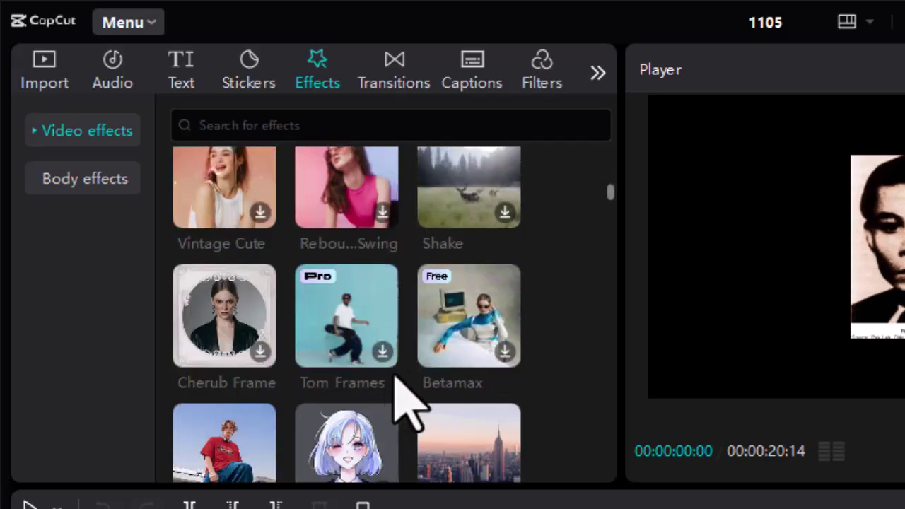